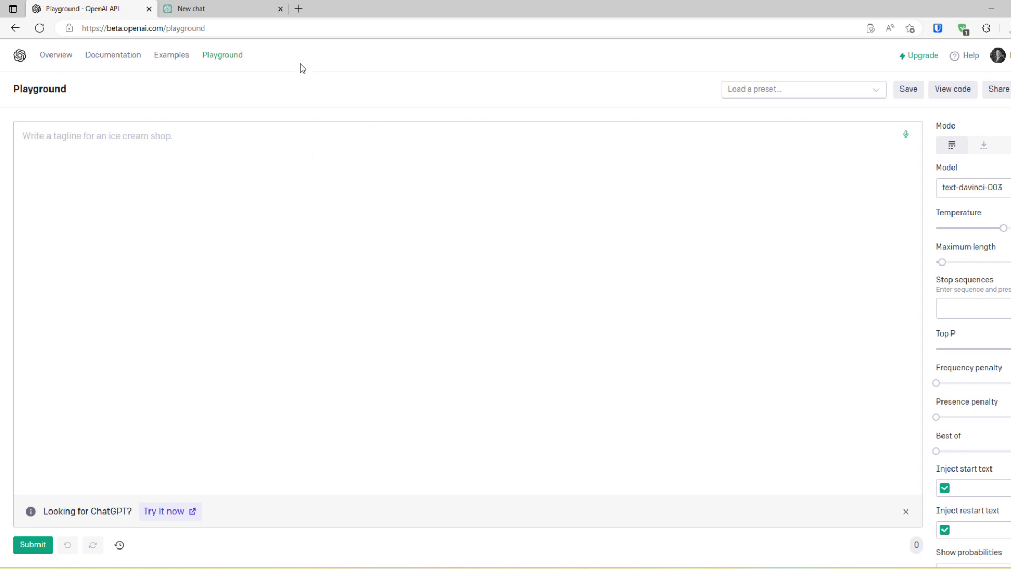
{"action": "left_click", "coordinate": [231, 10]}
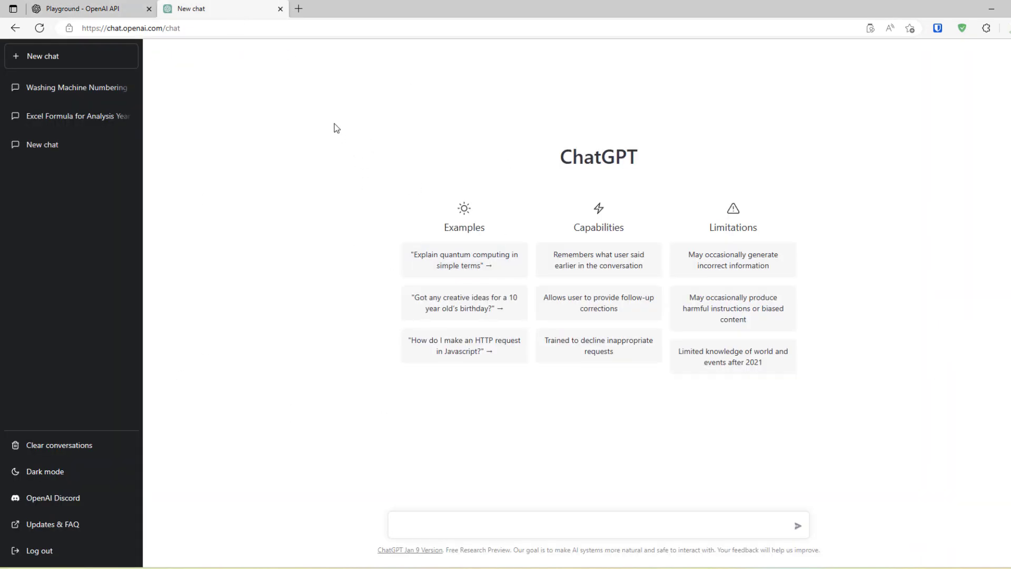
{"action": "left_click", "coordinate": [116, 13]}
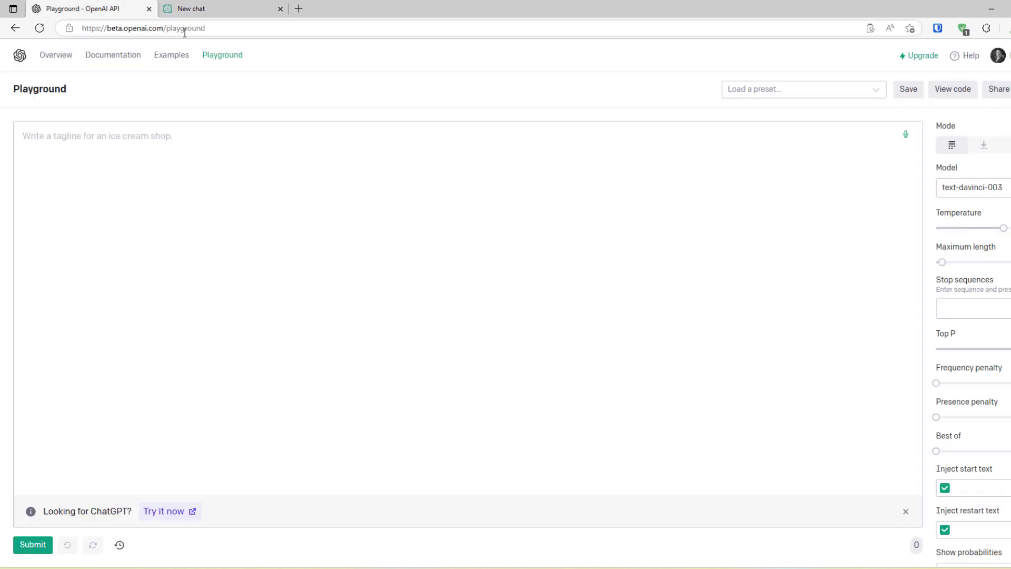
{"action": "left_click_drag", "start_coordinate": [206, 28], "coordinate": [84, 28]}
{"action": "left_click", "coordinate": [164, 185]}
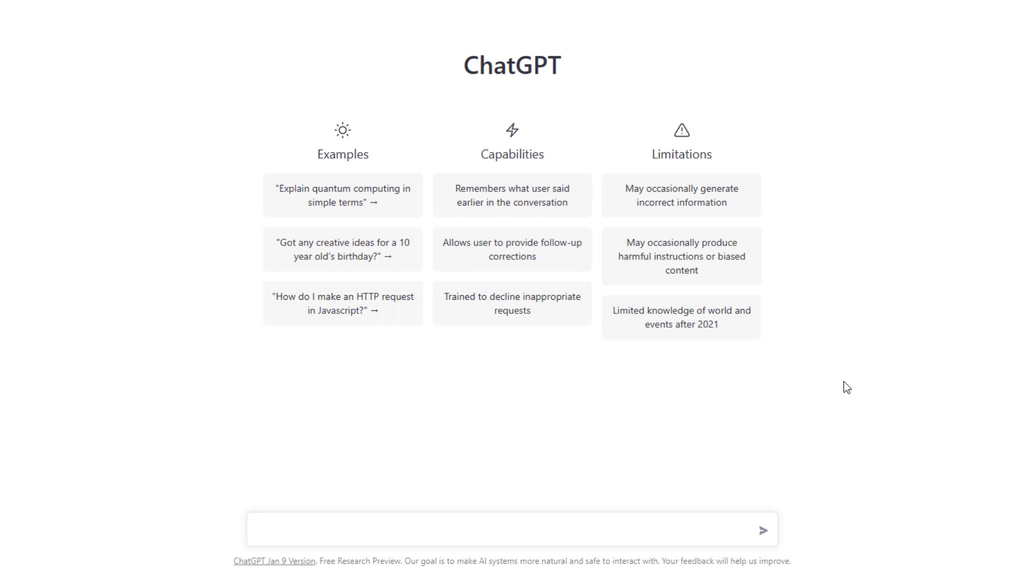
- Submit the prompt "Draft a clause for a letter of intent that requires the buyer and seller to keep all information confidential"
{"action": "type", "text": "Draft a clause for a letter of inten"}
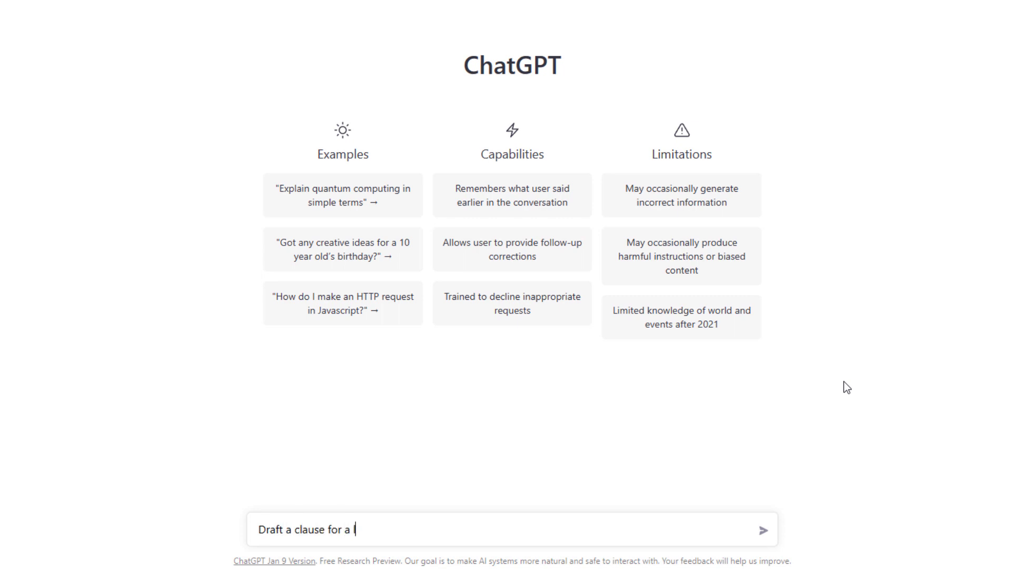
{"action": "type", "text": "t that requires "}
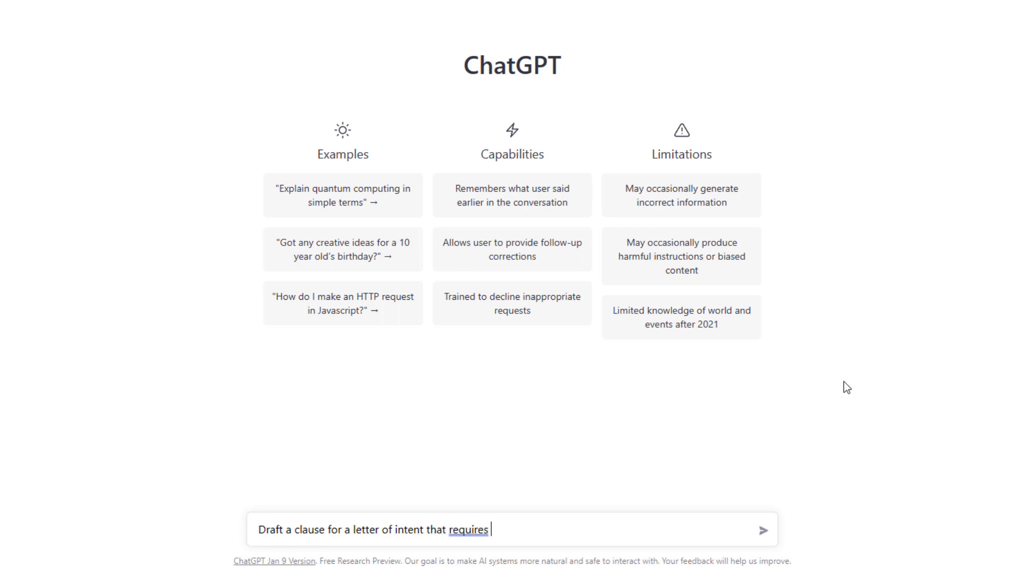
{"action": "type", "text": "the buyer and seller to kee"}
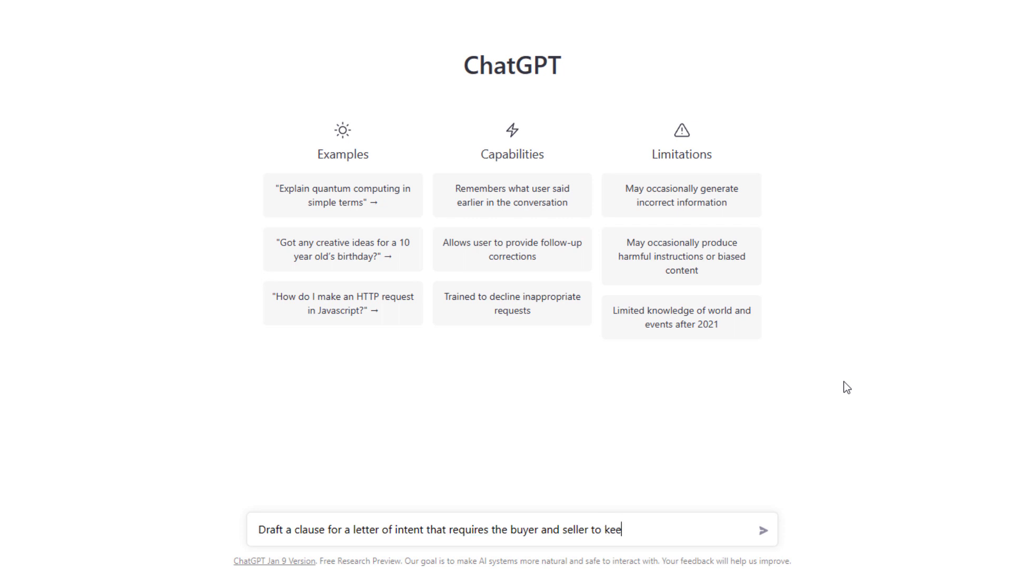
{"action": "type", "text": "p all information confidential"}
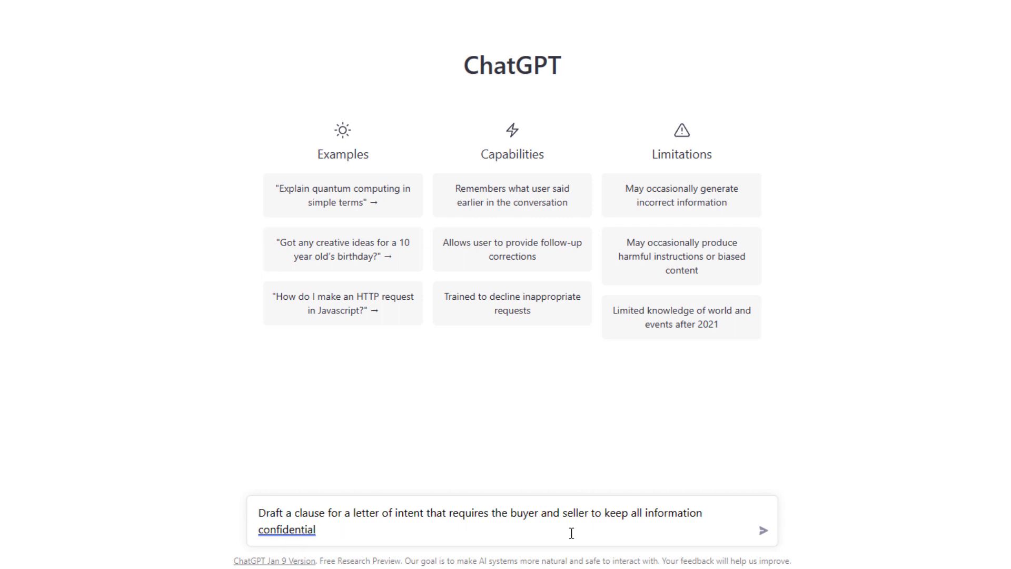
{"action": "left_click", "coordinate": [763, 530]}
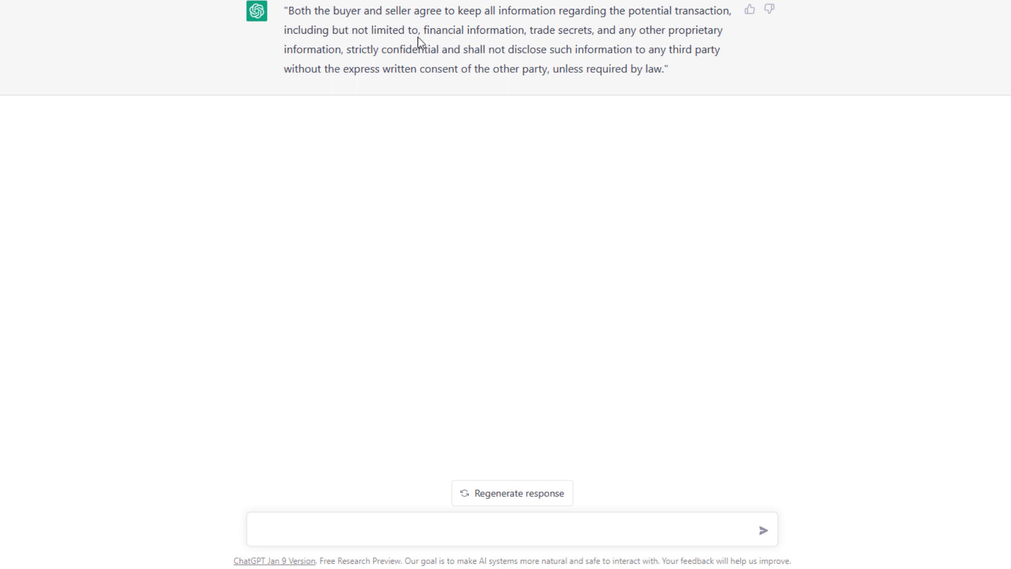
{"action": "left_click_drag", "start_coordinate": [418, 30], "coordinate": [334, 29]}
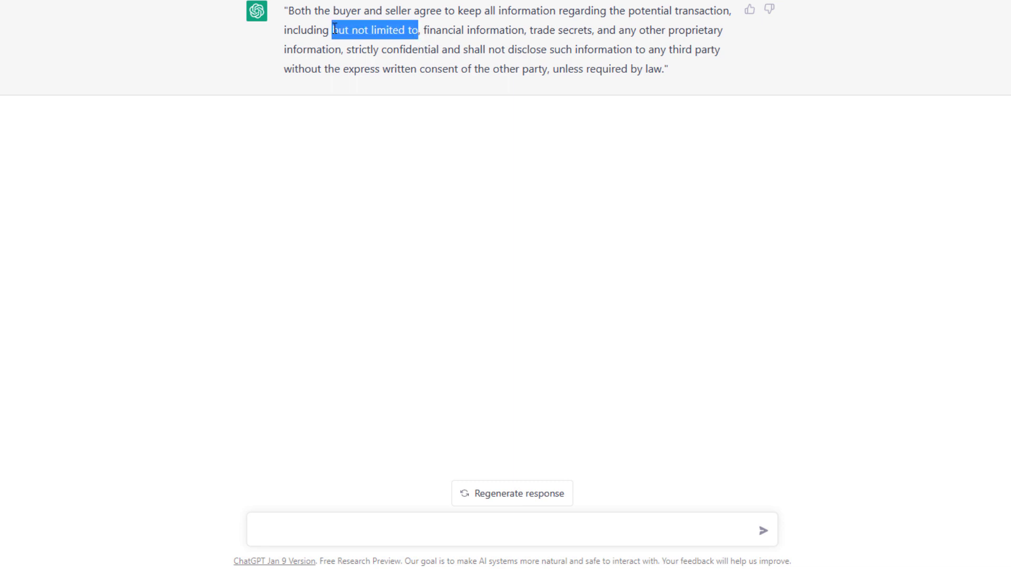
{"action": "left_click", "coordinate": [575, 67]}
{"action": "left_click_drag", "start_coordinate": [665, 68], "coordinate": [554, 68]}
{"action": "left_click", "coordinate": [590, 50]}
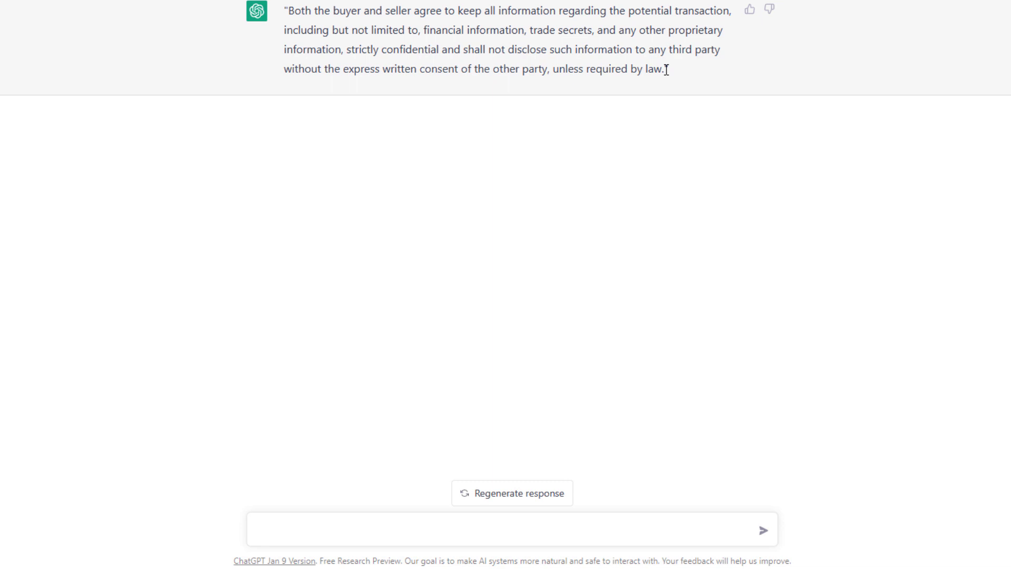
- Submit the prompt "Draft a clause to a letter of intent where the buyer must deposit additional earnest money at the end of the due diligence period."
{"action": "left_click", "coordinate": [381, 521]}
{"action": "type", "text": "Draft a "}
{"action": "type", "text": "lca"}
{"action": "key", "text": "BackSpace"}
{"action": "key", "text": "BackSpace"}
{"action": "key", "text": "BackSpace"}
{"action": "type", "text": "clause to a letter "}
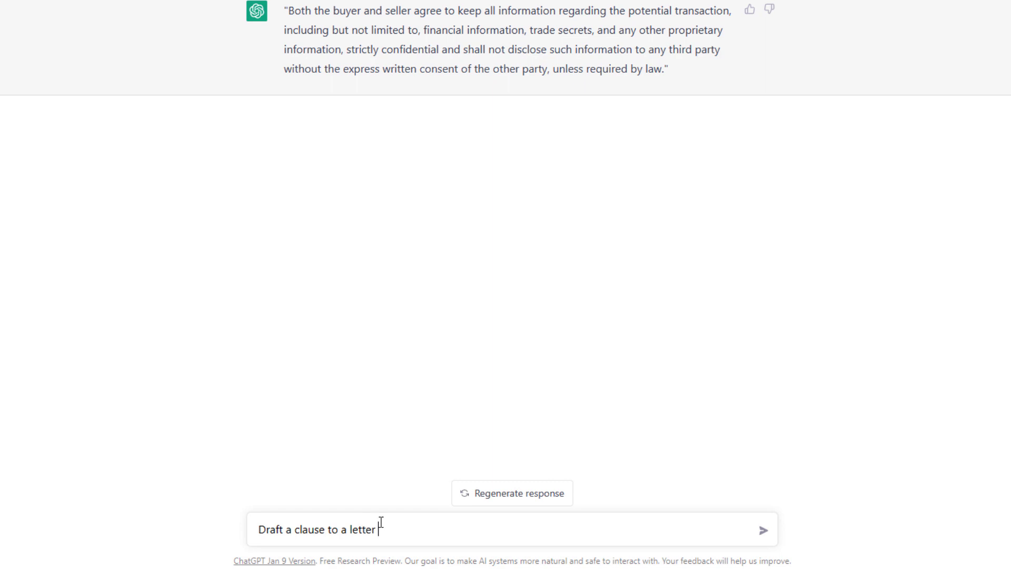
{"action": "type", "text": "of intent where the buyer mus"}
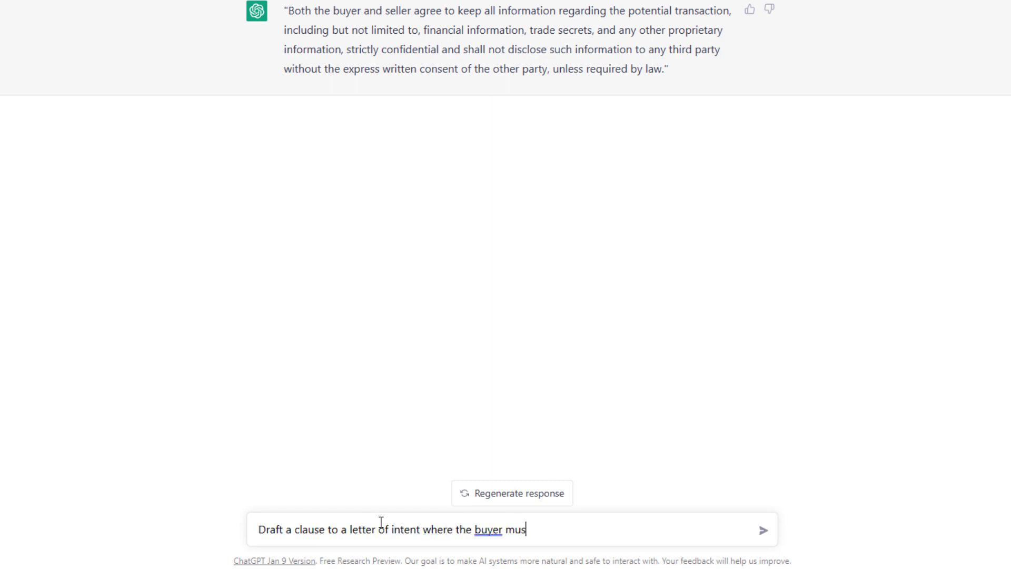
{"action": "type", "text": "t deposit"}
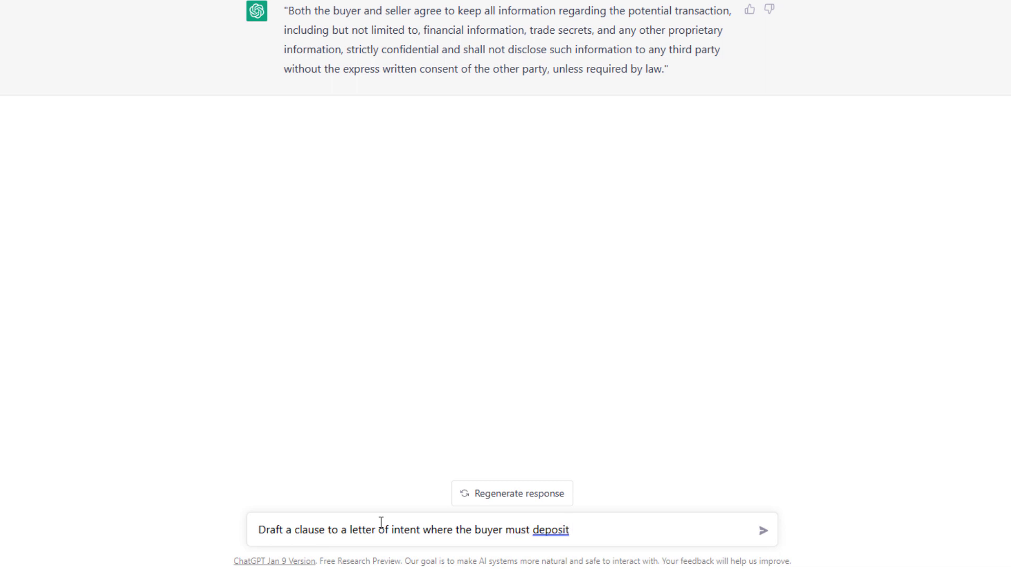
{"action": "type", "text": "ditional eanres"}
{"action": "key", "text": "BackSpace"}
{"action": "key", "text": "BackSpace"}
{"action": "key", "text": "BackSpace"}
{"action": "key", "text": "BackSpace"}
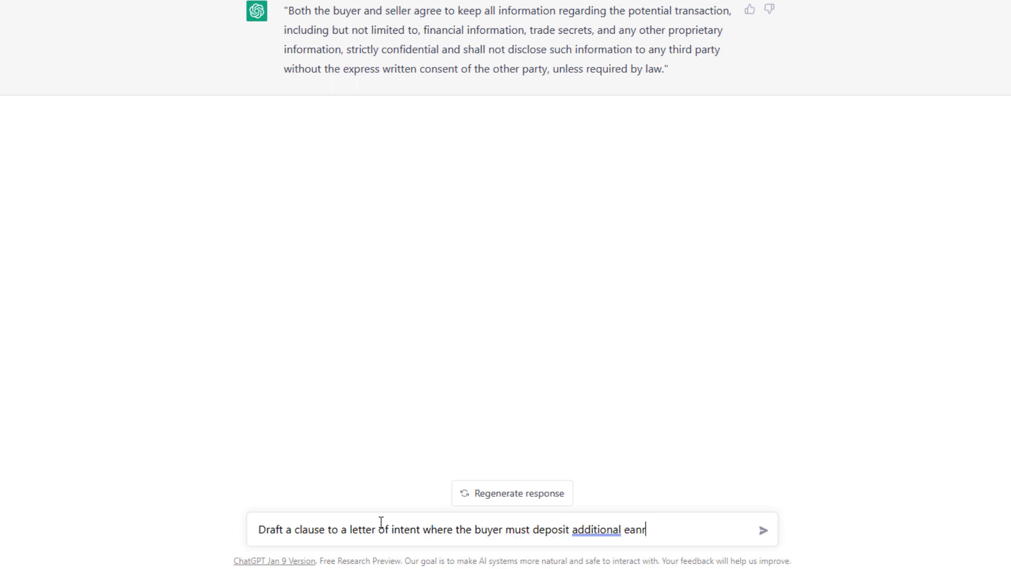
{"action": "type", "text": "rnest"}
{"action": "key", "text": "Tab"}
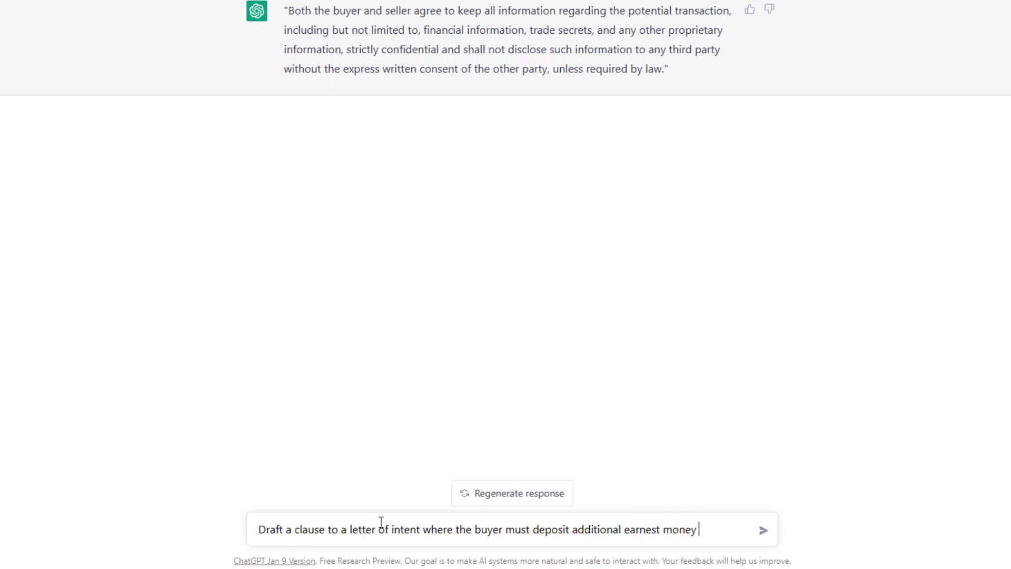
{"action": "type", "text": "at the end of the d"}
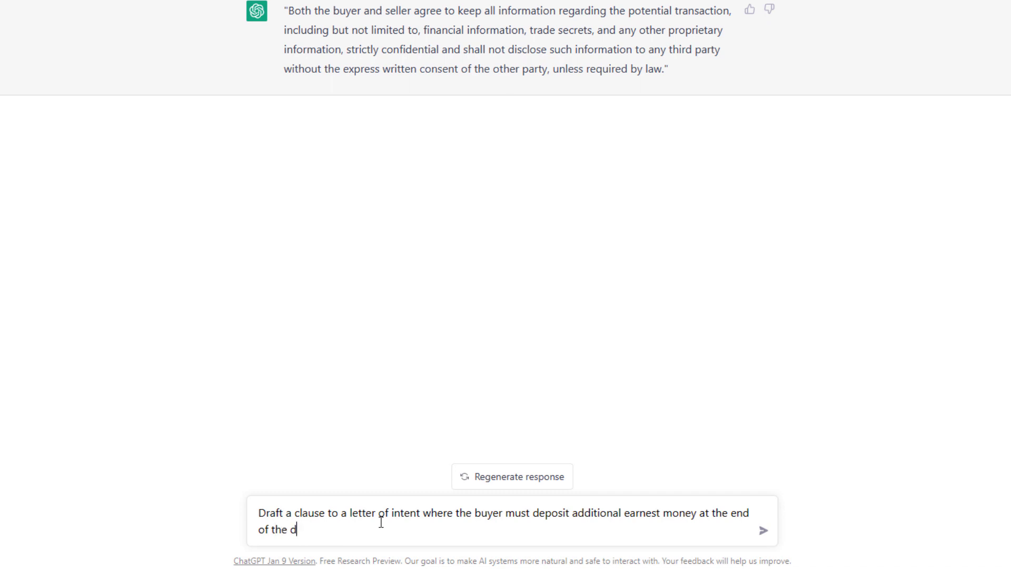
{"action": "type", "text": "ue diligence period."}
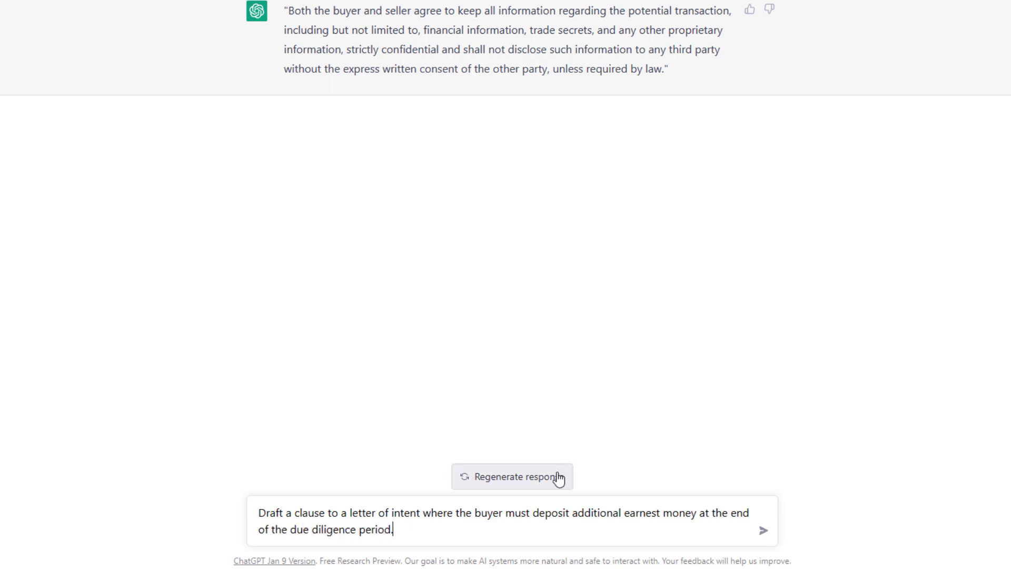
{"action": "left_click", "coordinate": [761, 531]}
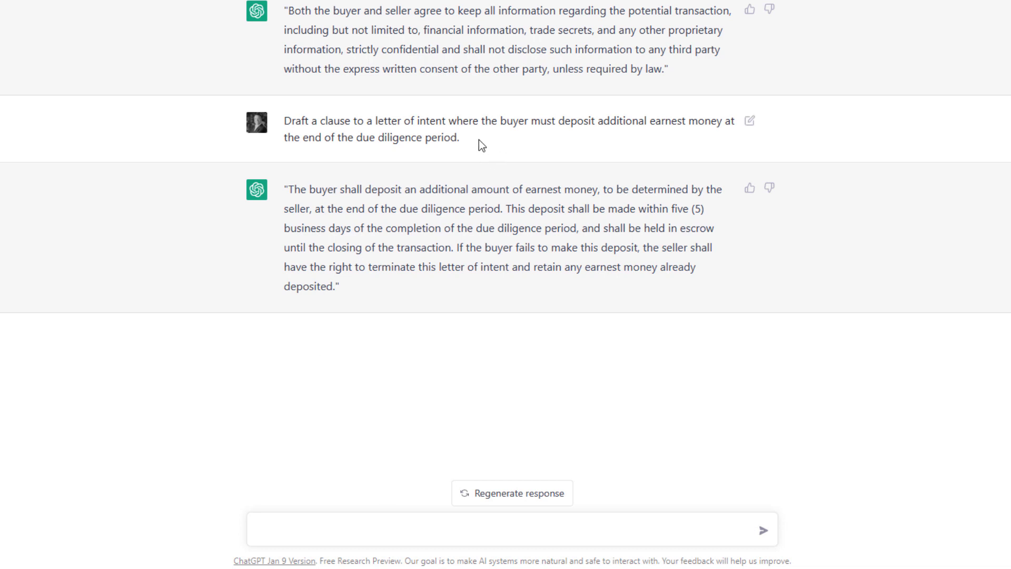
- Edit the submitted earnest money prompt, replacing "must" with "will" and inserting "of $50,0000" after "earnest money"
{"action": "mouse_move", "coordinate": [475, 140]}
{"action": "left_mouse_down"}
{"action": "mouse_move", "coordinate": [384, 121]}
{"action": "mouse_move", "coordinate": [285, 121]}
{"action": "left_mouse_up"}
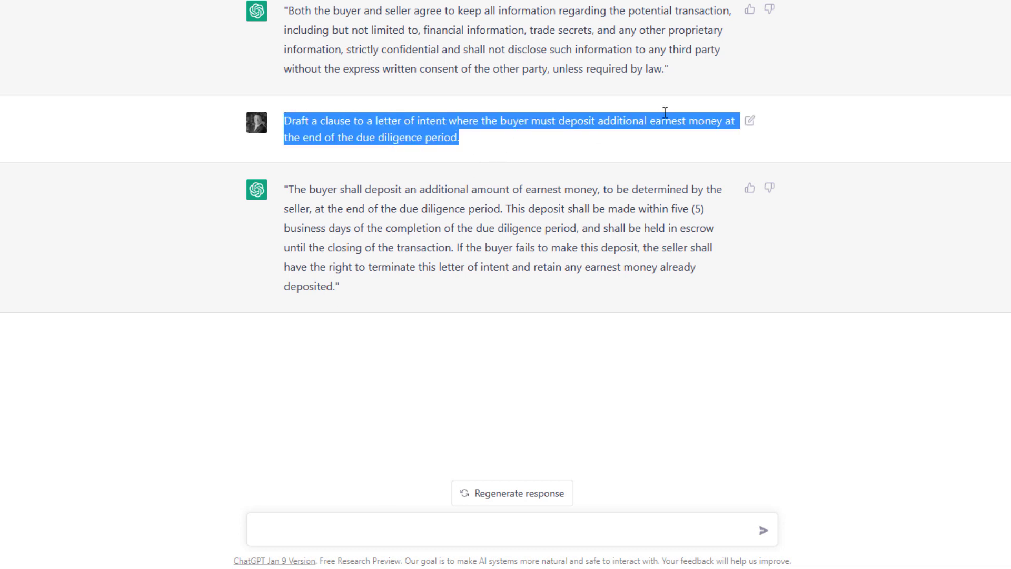
{"action": "left_click", "coordinate": [749, 121]}
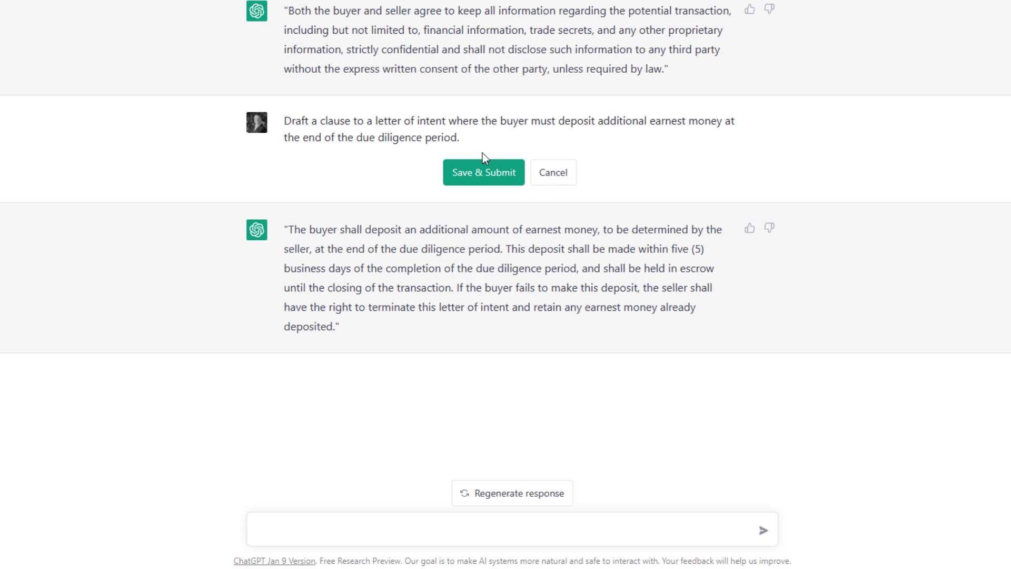
{"action": "double_click", "coordinate": [369, 121]}
{"action": "double_click", "coordinate": [542, 121]}
{"action": "type", "text": "willl"}
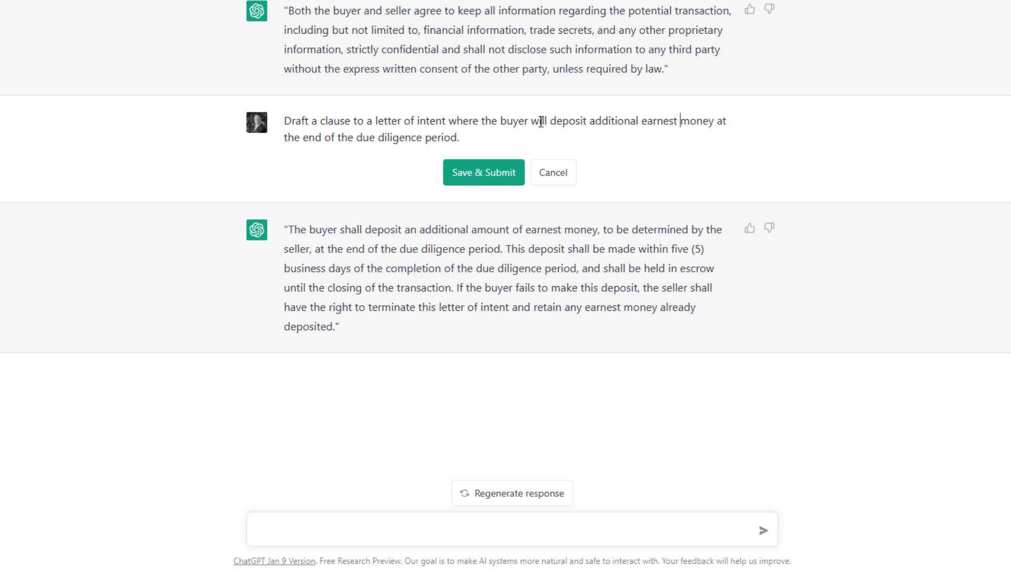
{"action": "key", "text": "ctrl+Right"}
{"action": "type", "text": "of "}
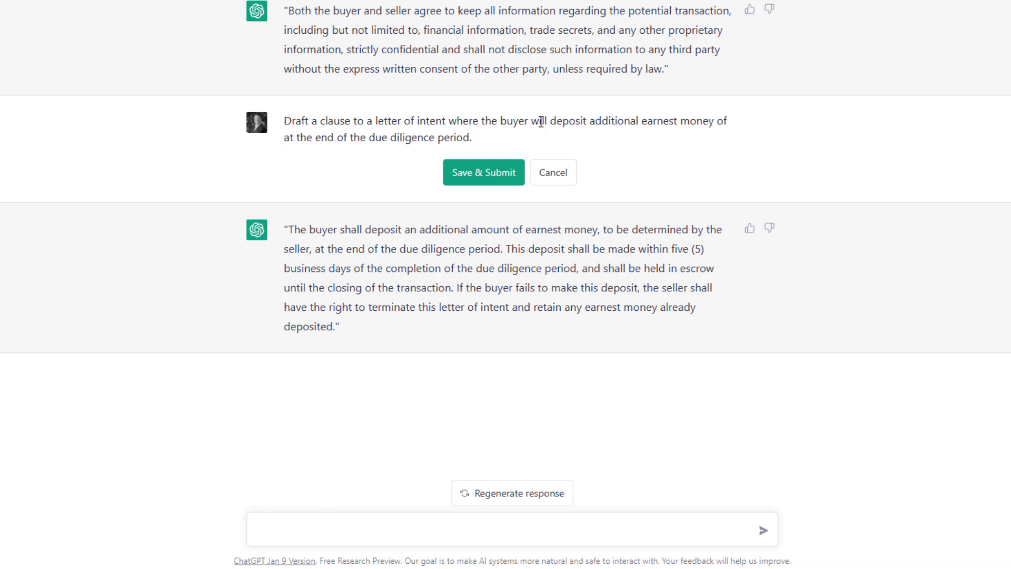
{"action": "type", "text": "$50,000"}
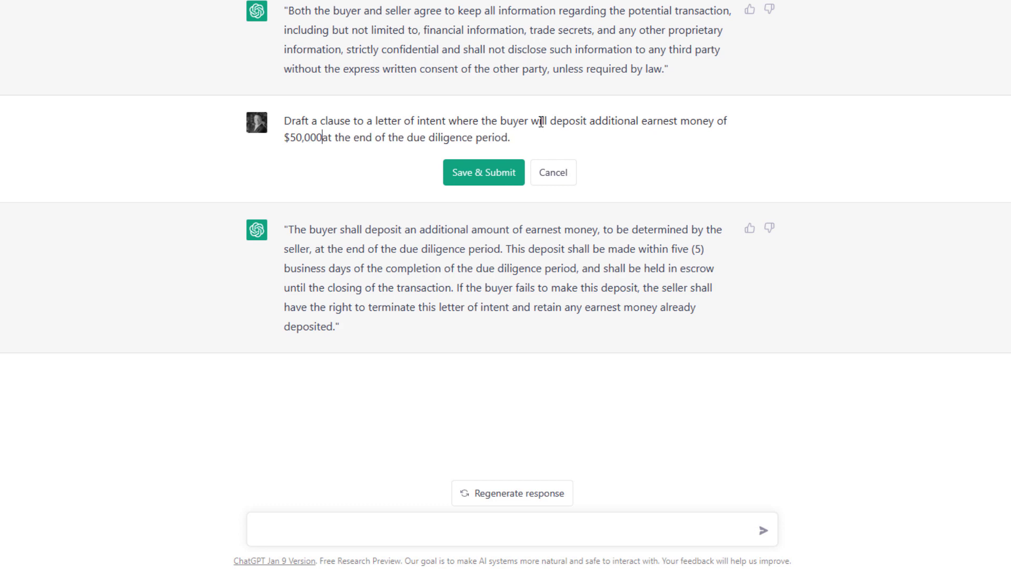
{"action": "type", "text": "0"}
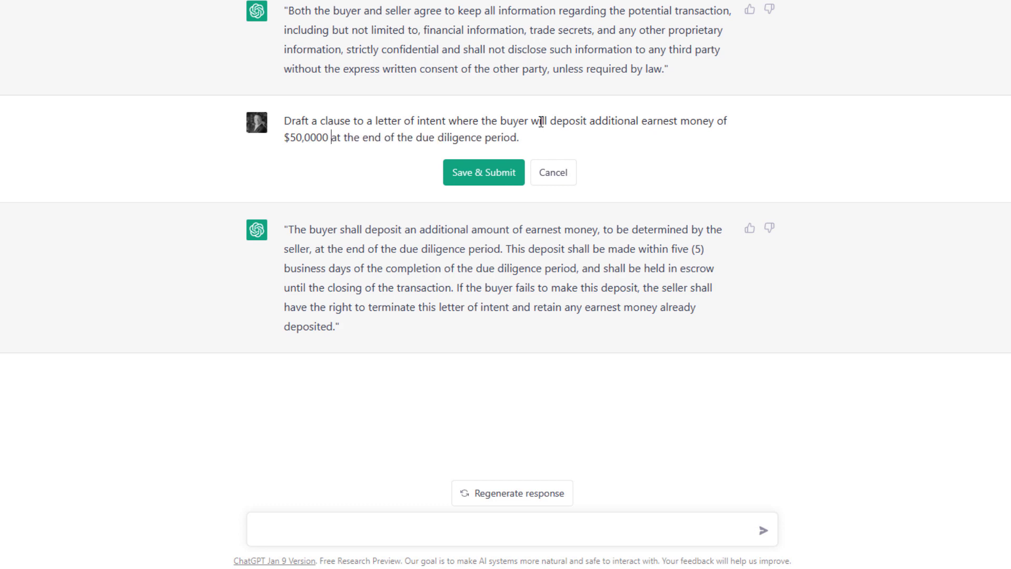
- Extend the end of the edited prompt with "and shall be held in escrow" and resubmit it
{"action": "left_click", "coordinate": [518, 137]}
{"action": "type", "text": "and shall be held in esc"}
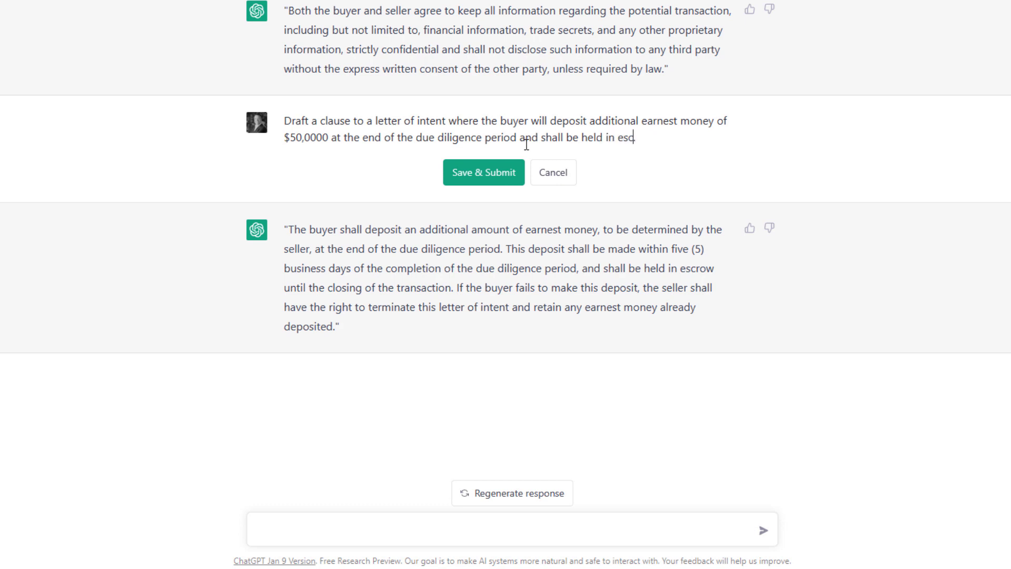
{"action": "type", "text": "row."}
{"action": "left_click", "coordinate": [484, 173]}
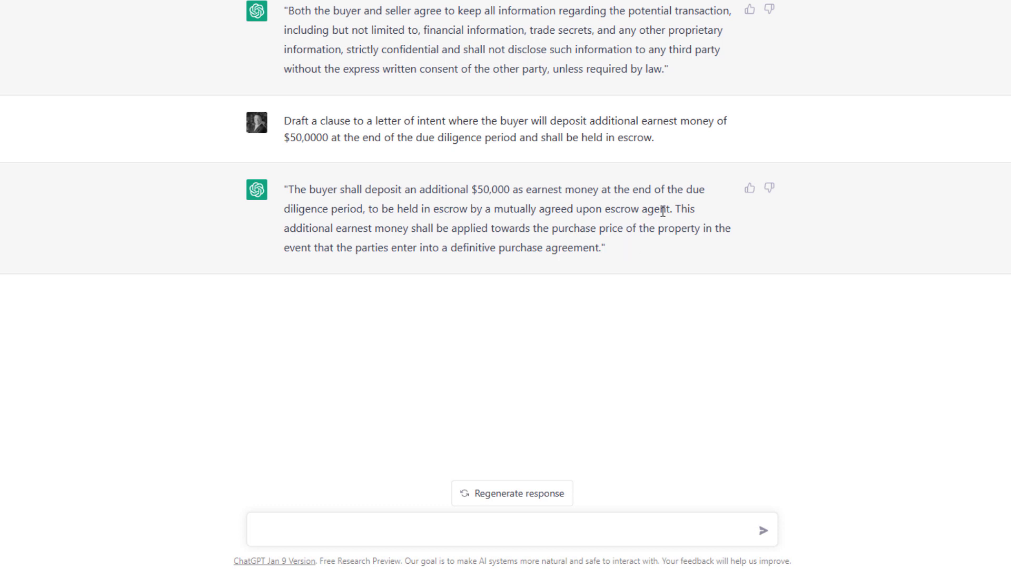
{"action": "left_click_drag", "start_coordinate": [670, 209], "coordinate": [368, 208]}
{"action": "left_click", "coordinate": [405, 209]}
{"action": "left_click_drag", "start_coordinate": [510, 190], "coordinate": [471, 191]}
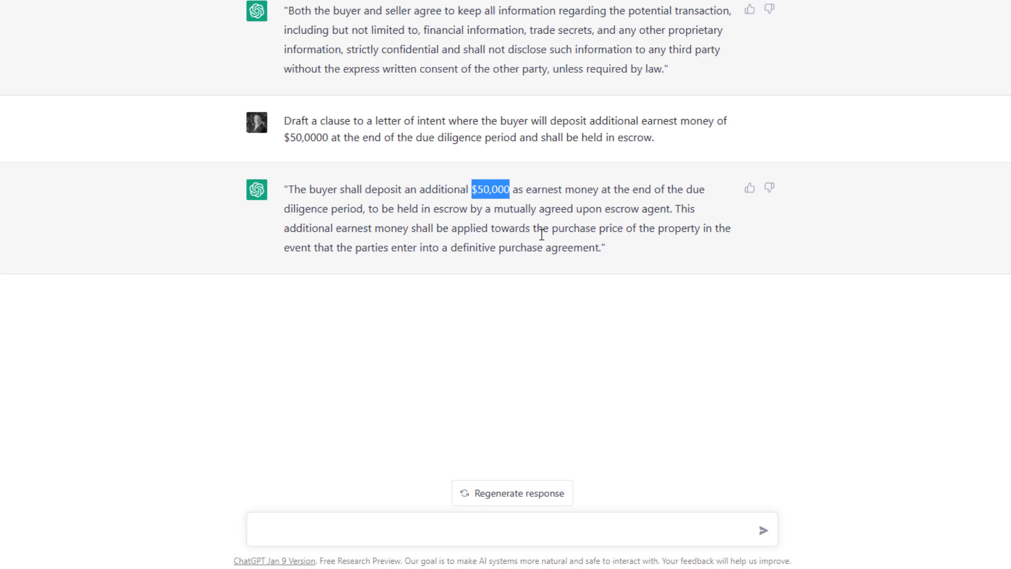
{"action": "left_click", "coordinate": [482, 239]}
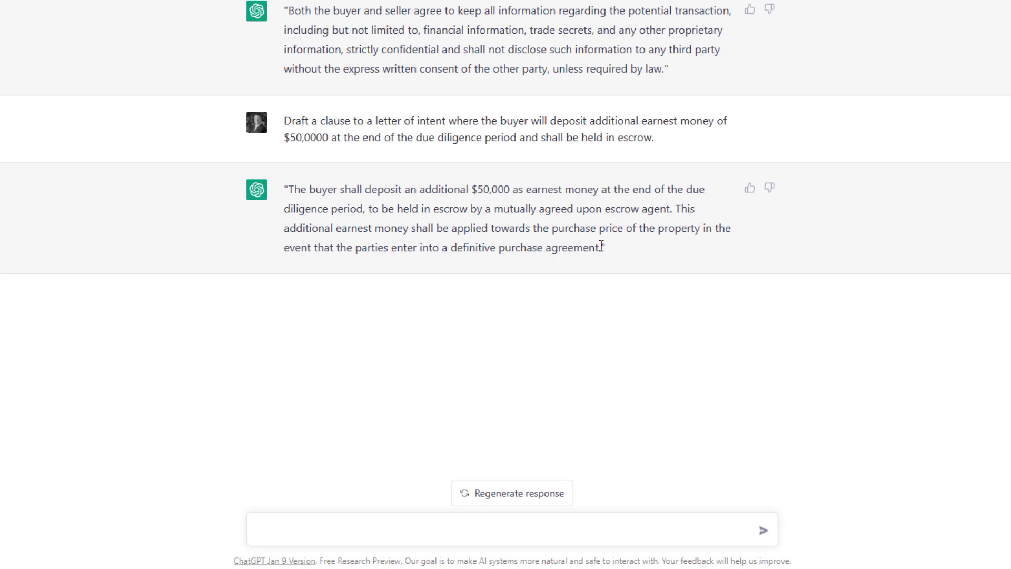
{"action": "left_click_drag", "start_coordinate": [603, 247], "coordinate": [284, 193]}
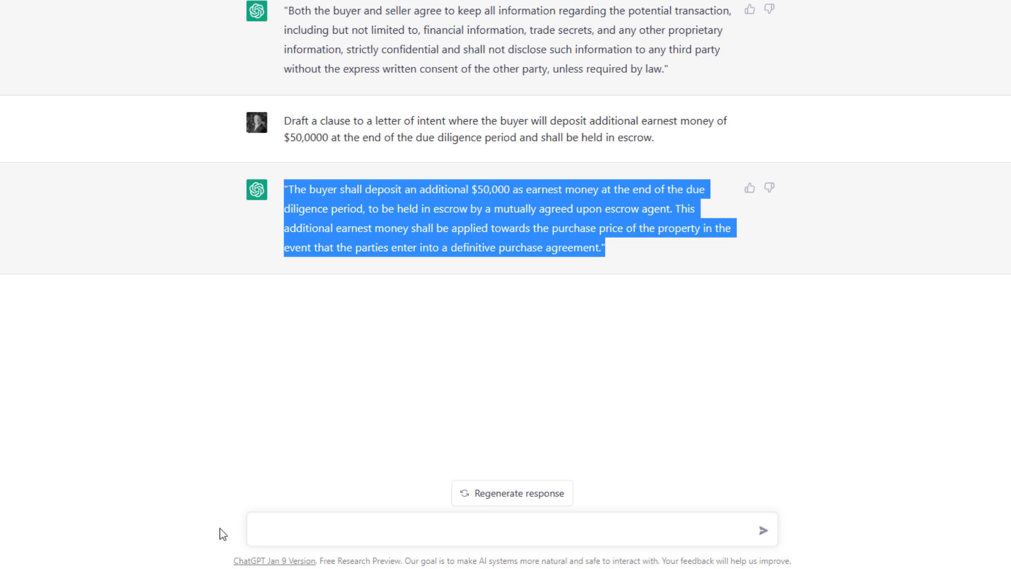
- Begin a new prompt with "Draft a clause to a memorandum of understanding between two parties (GP and LP)."
{"action": "left_click", "coordinate": [349, 531]}
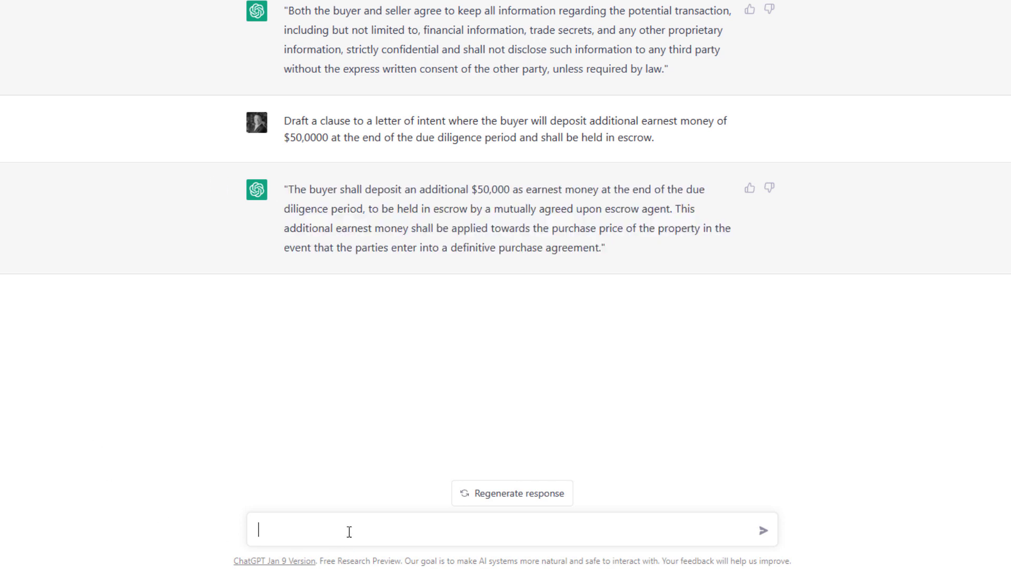
{"action": "type", "text": "Draft a clause to a memorandum of u"}
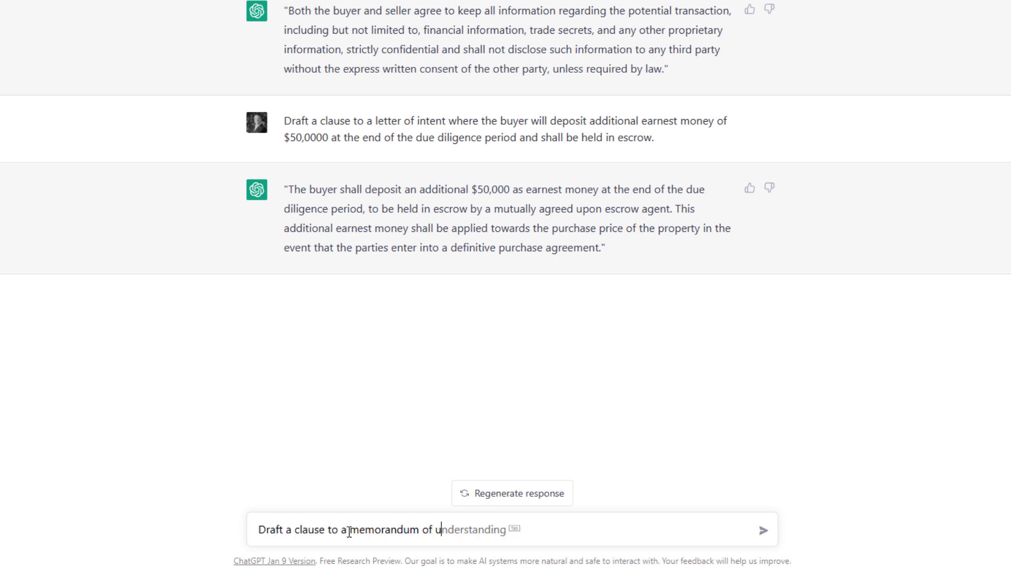
{"action": "type", "text": "nderstanding betwe"}
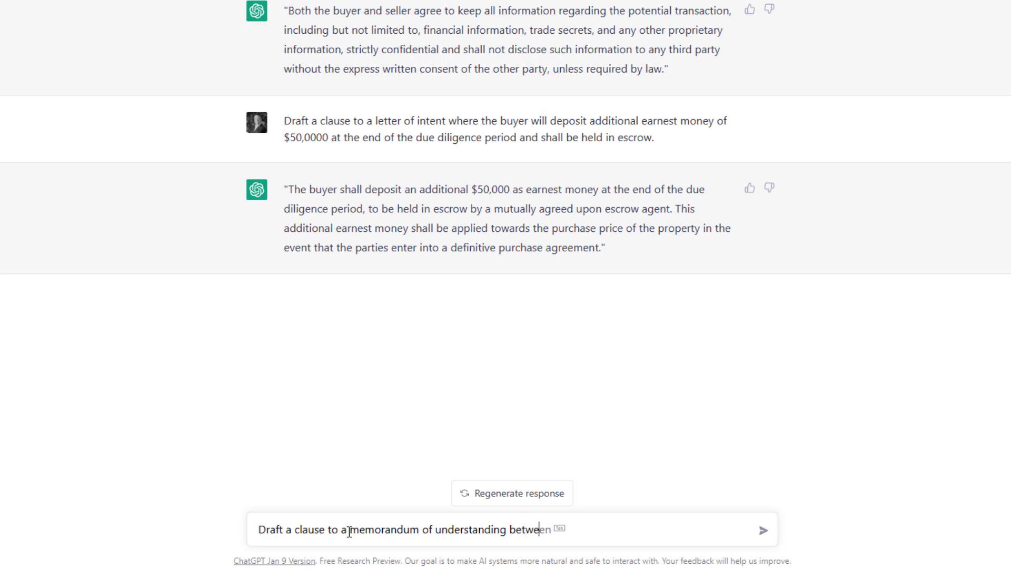
{"action": "type", "text": "en two parties (GP and LP"}
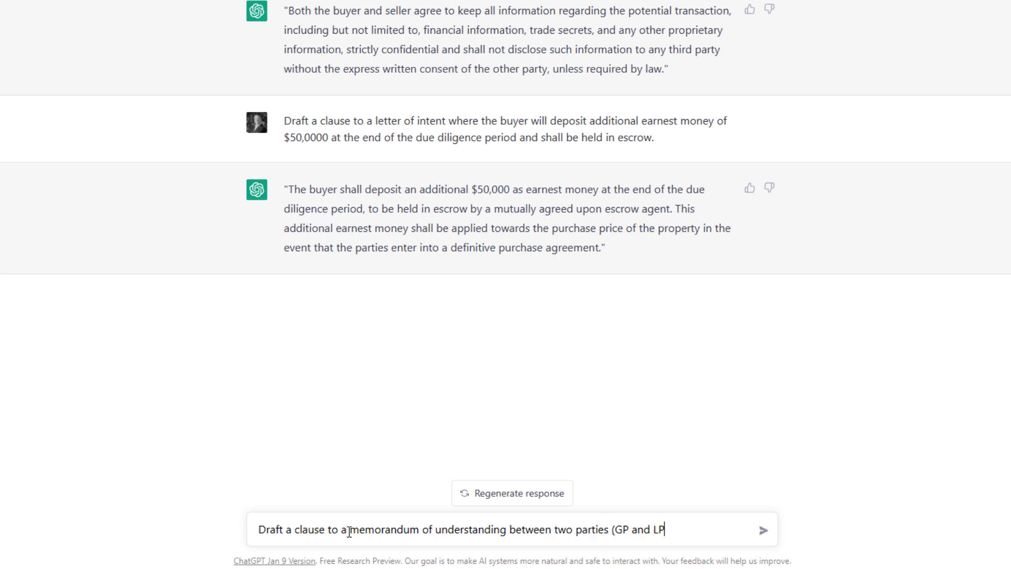
{"action": "type", "text": "). "}
- Add "The clause shall be named Decision Making and shall provide a list of the decision-making requirements of each party." and submit the prompt
{"action": "type", "text": ". T"}
{"action": "type", "text": "ause shall be name"}
{"action": "type", "text": "d "}
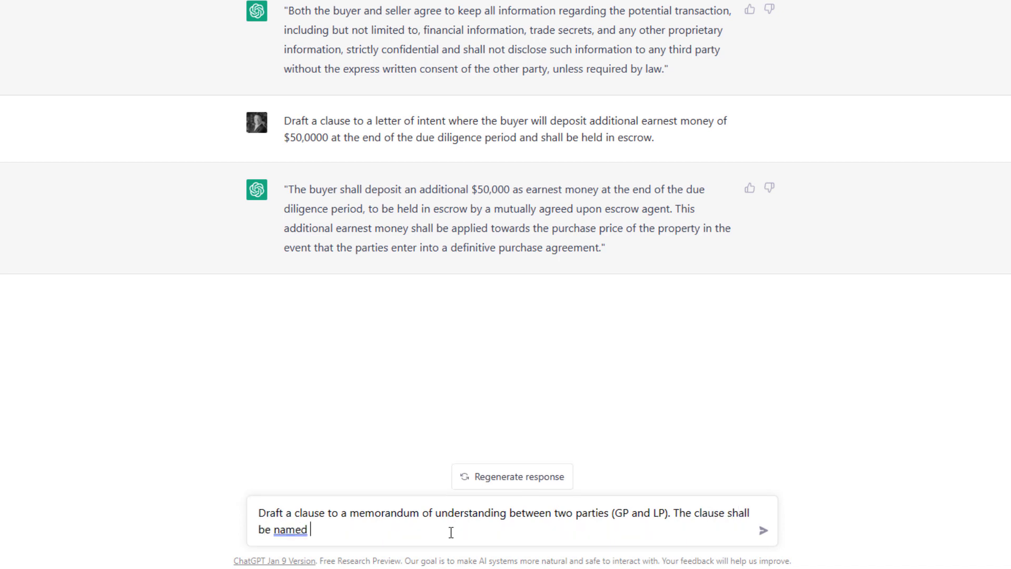
{"action": "type", "text": "Decision Making and shall "}
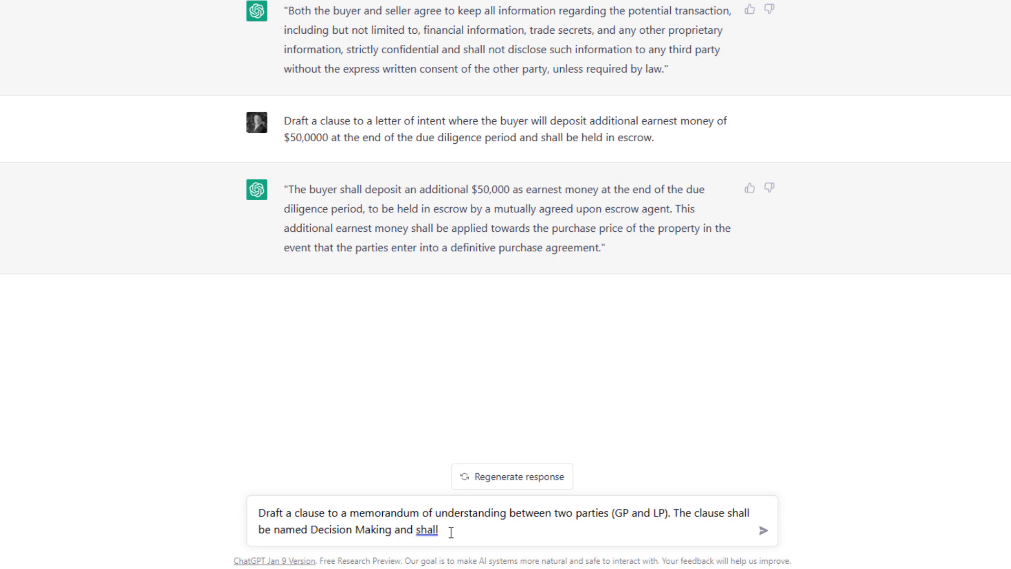
{"action": "type", "text": "provide a list of the decision making "}
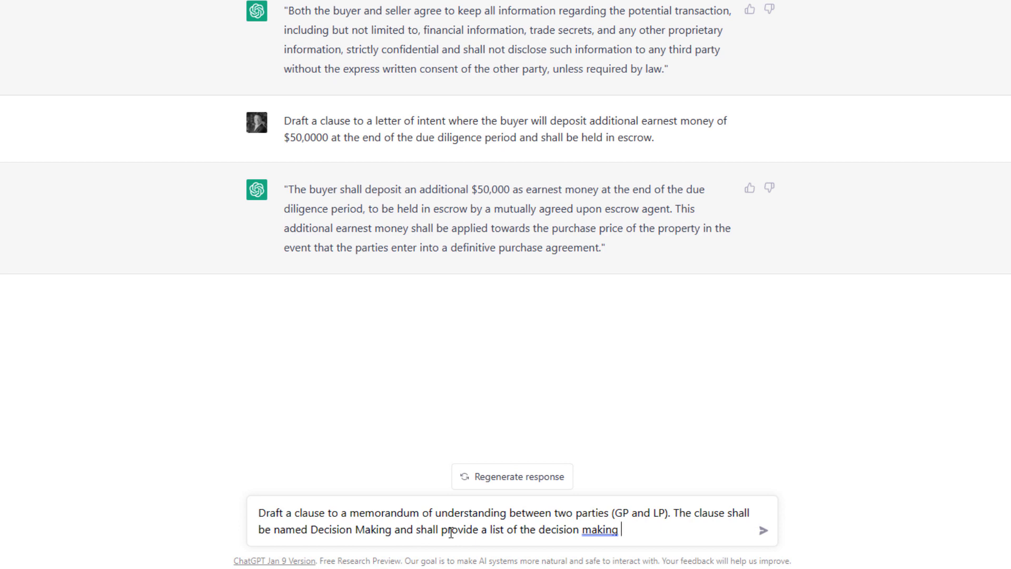
{"action": "type", "text": "requirements of "}
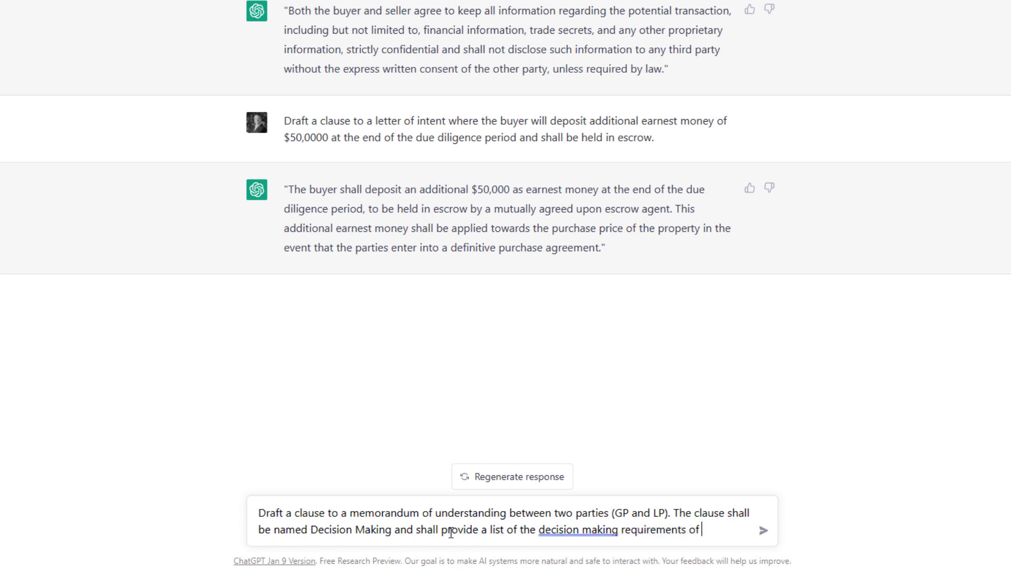
{"action": "type", "text": "each party."}
{"action": "mouse_move", "coordinate": [592, 528]}
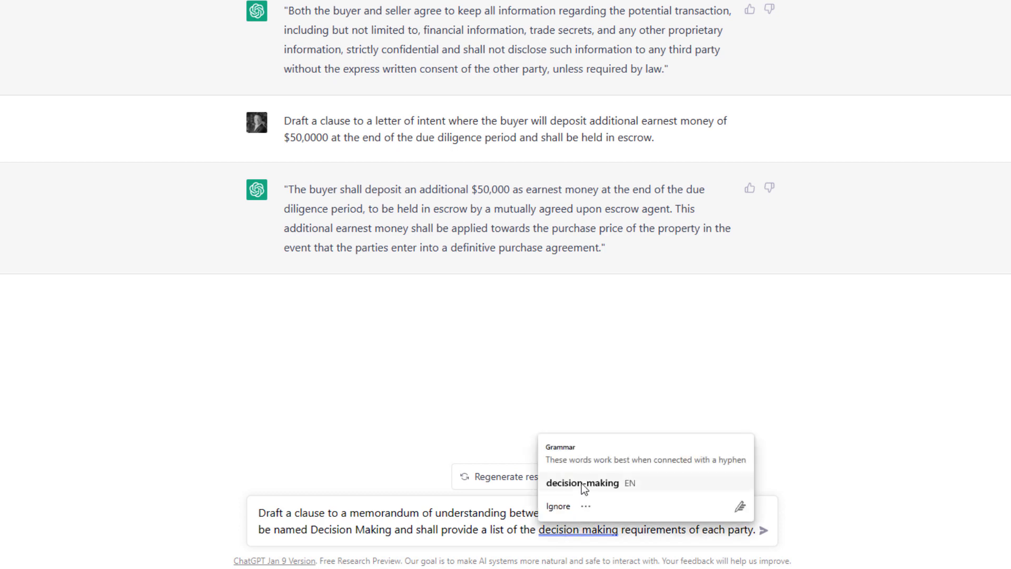
{"action": "left_click", "coordinate": [581, 483]}
{"action": "left_click", "coordinate": [763, 530]}
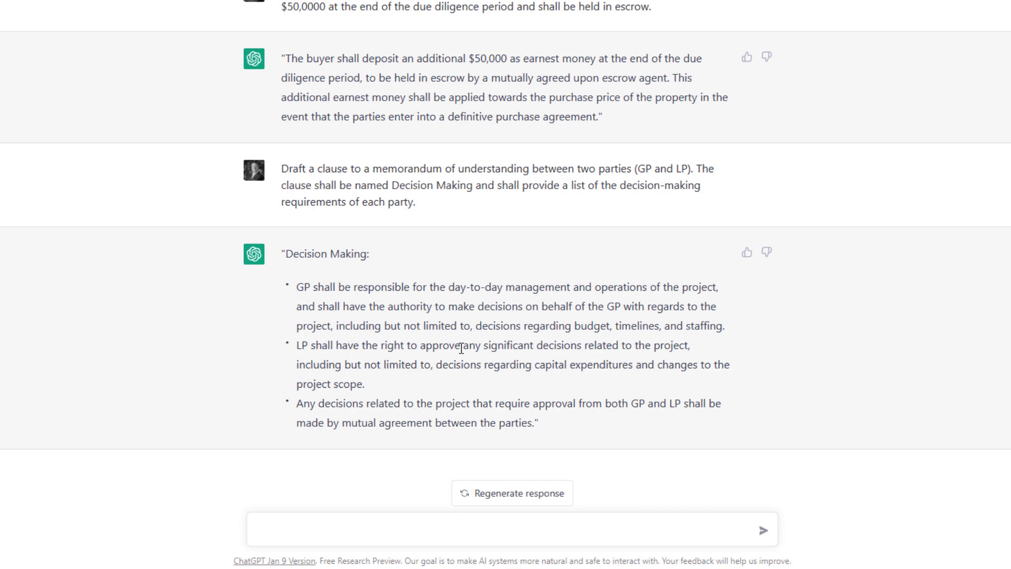
{"action": "left_click_drag", "start_coordinate": [549, 425], "coordinate": [316, 292]}
{"action": "left_click", "coordinate": [388, 308]}
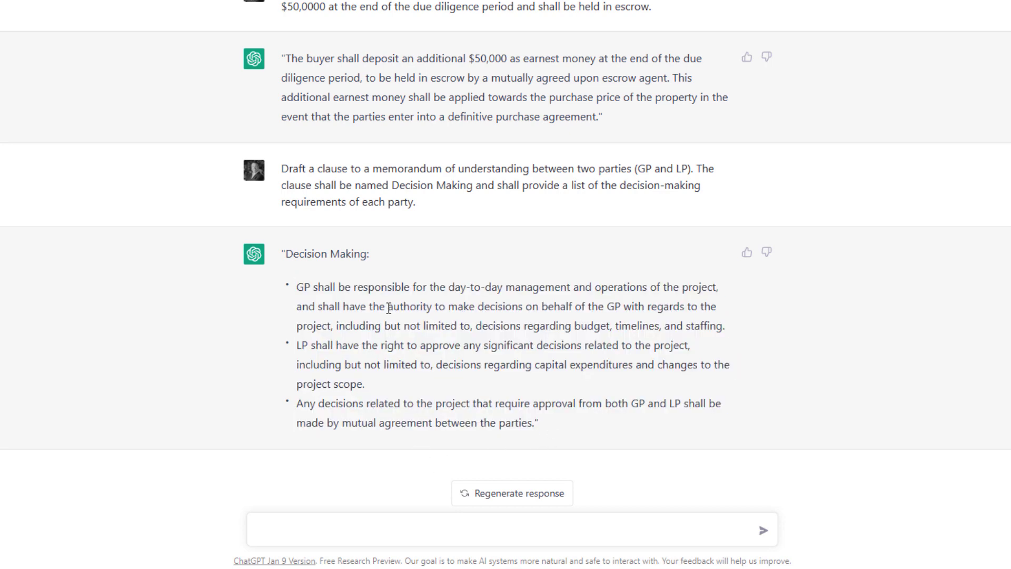